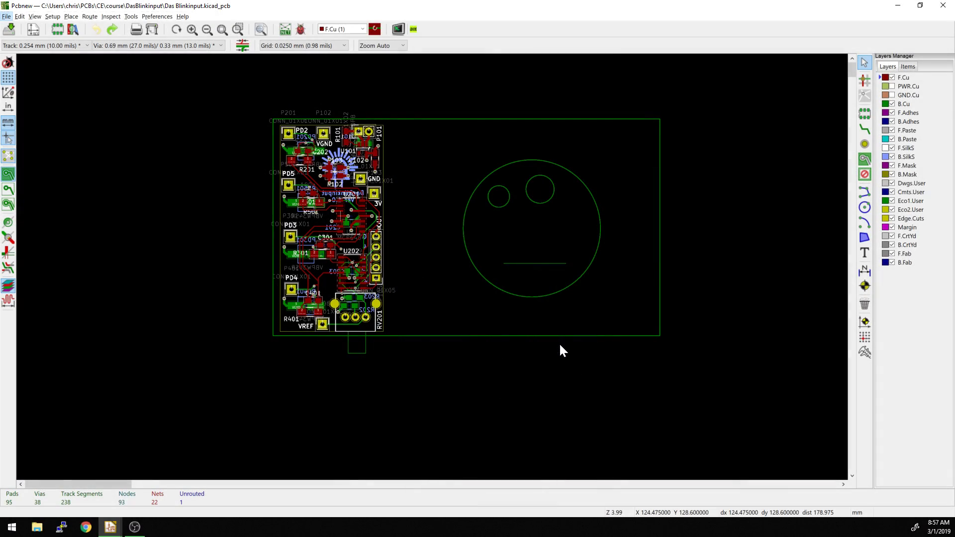
- Zoom and pan so the whole board and the face drawing are in view
middle_drag(472, 384, 521, 427)
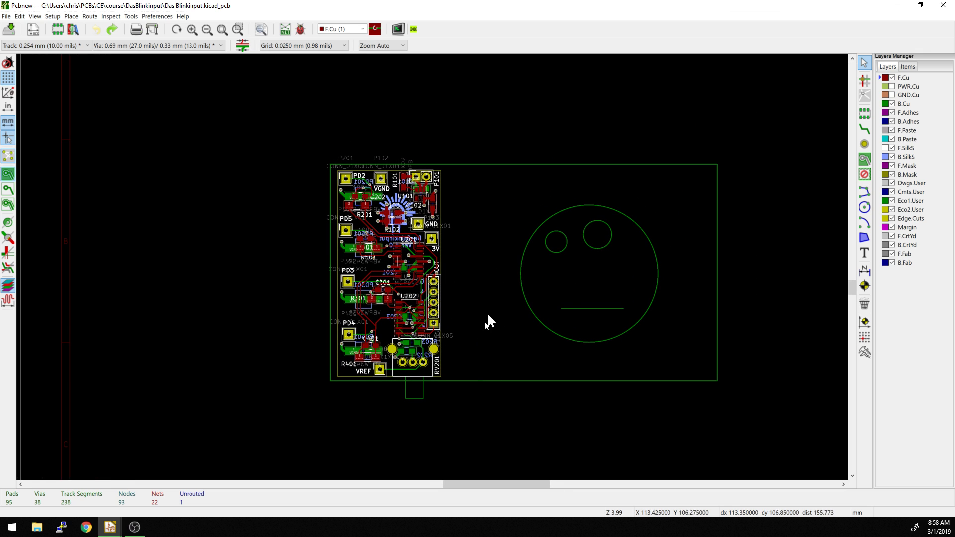
scroll(488, 315, up, 1)
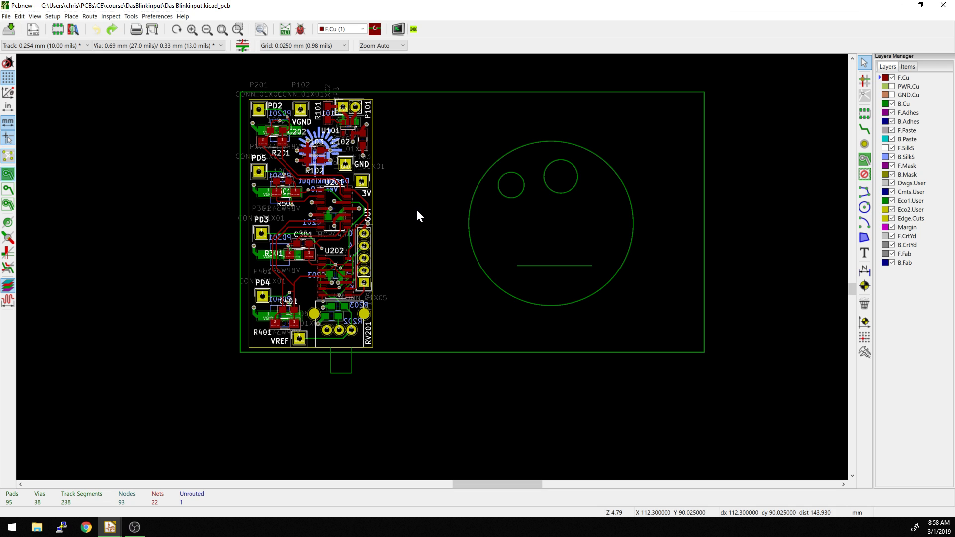
scroll(432, 270, up, 3)
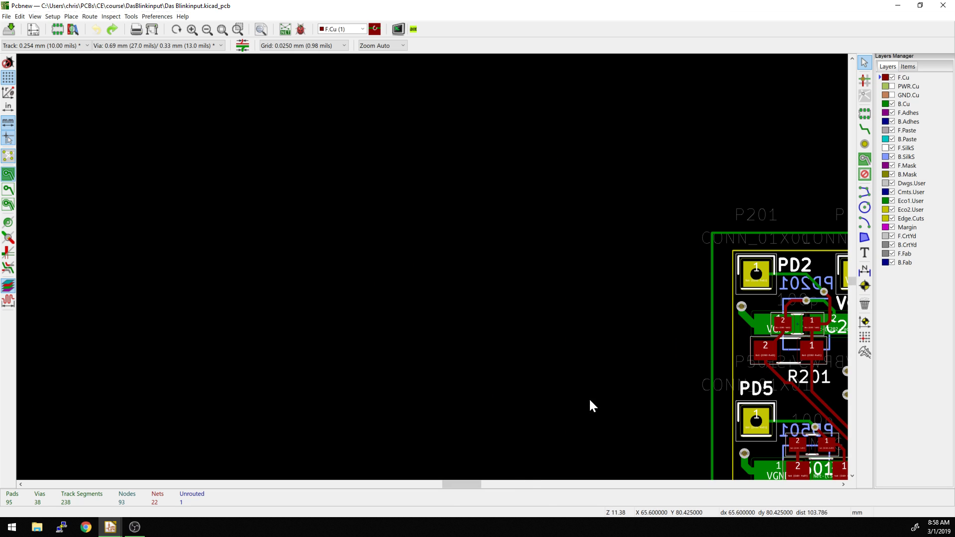
scroll(590, 403, down, 3)
scroll(432, 268, up, 5)
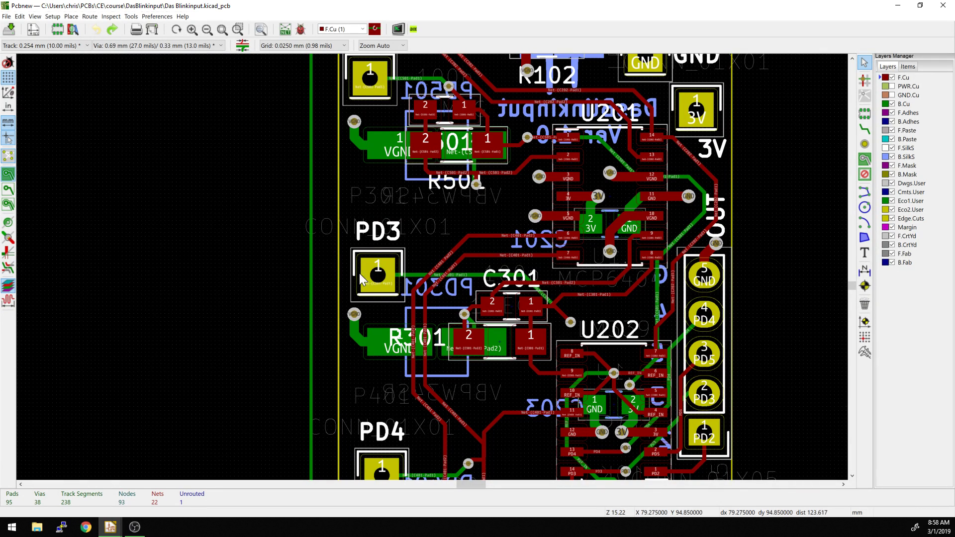
scroll(424, 340, down, 3)
middle_drag(450, 283, 353, 285)
scroll(437, 267, down, 3)
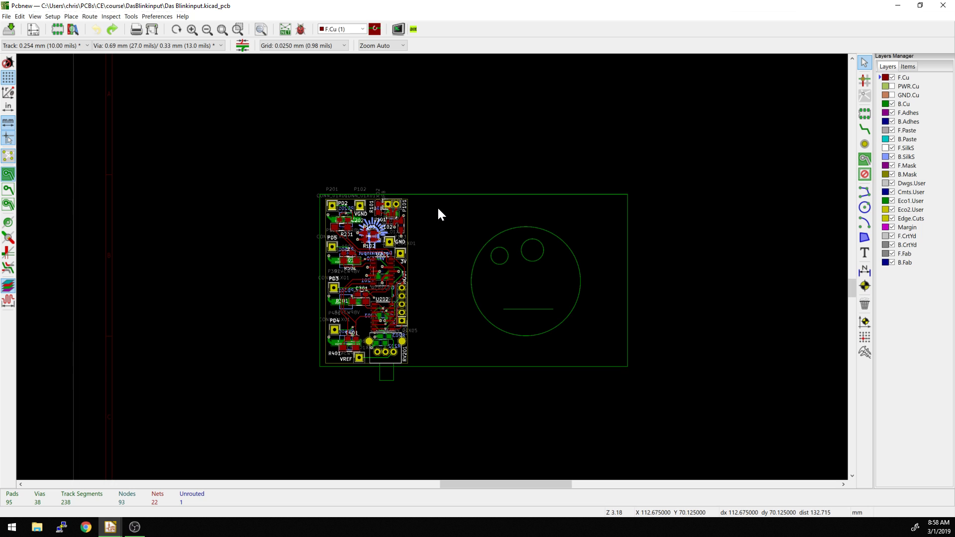
- Window-select the left eye circle of the face, then clear the selection
drag(437, 207, 537, 349)
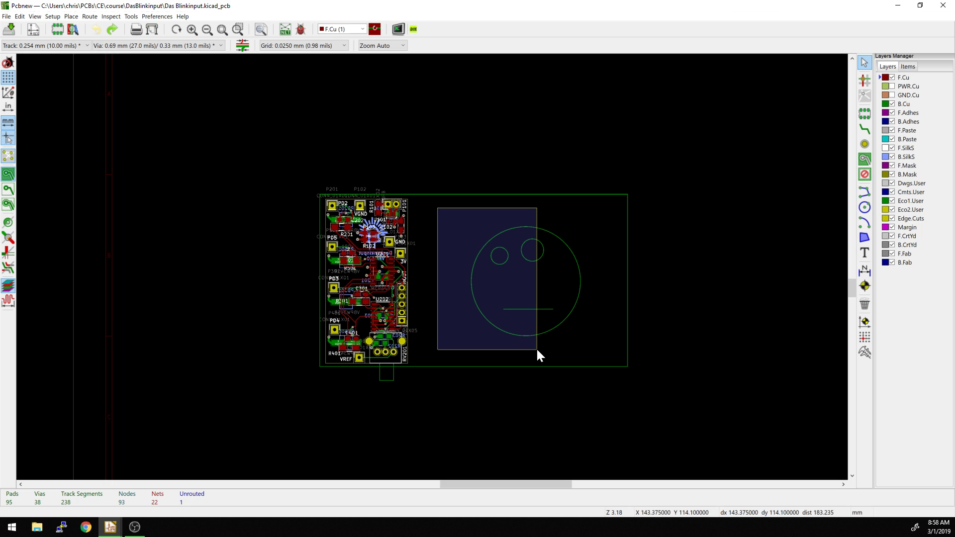
drag(538, 350, 538, 350)
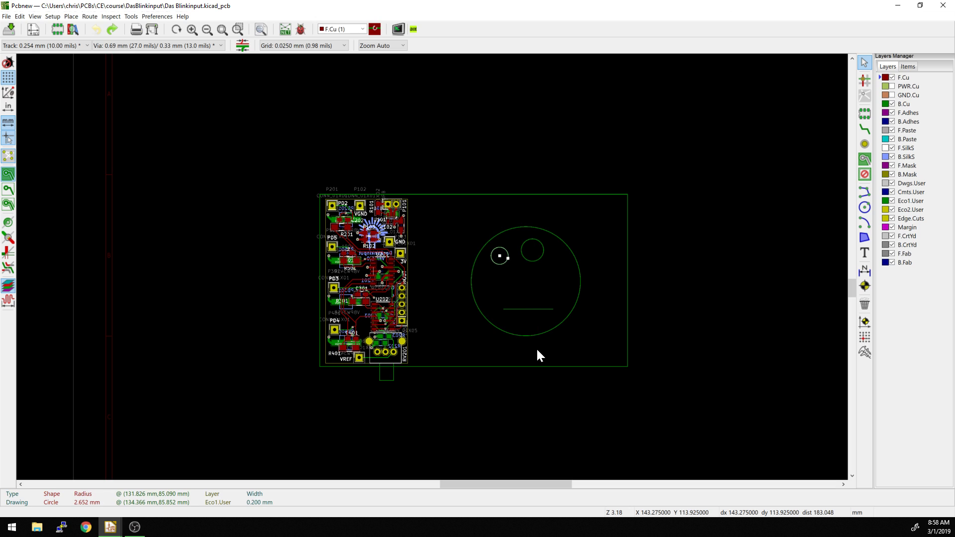
click(590, 356)
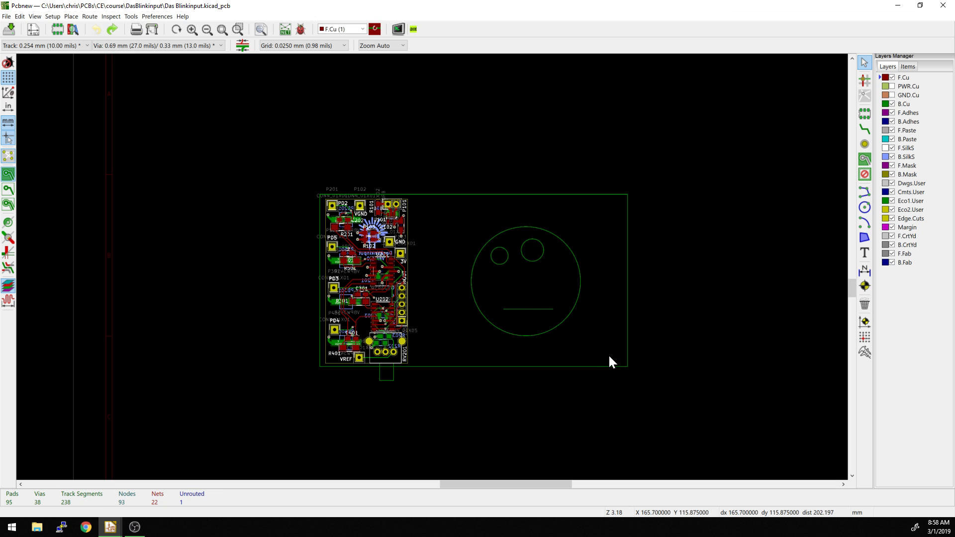
- Crossing-select the face's circles and mouth line with right-to-left boxes
drag(608, 353, 440, 200)
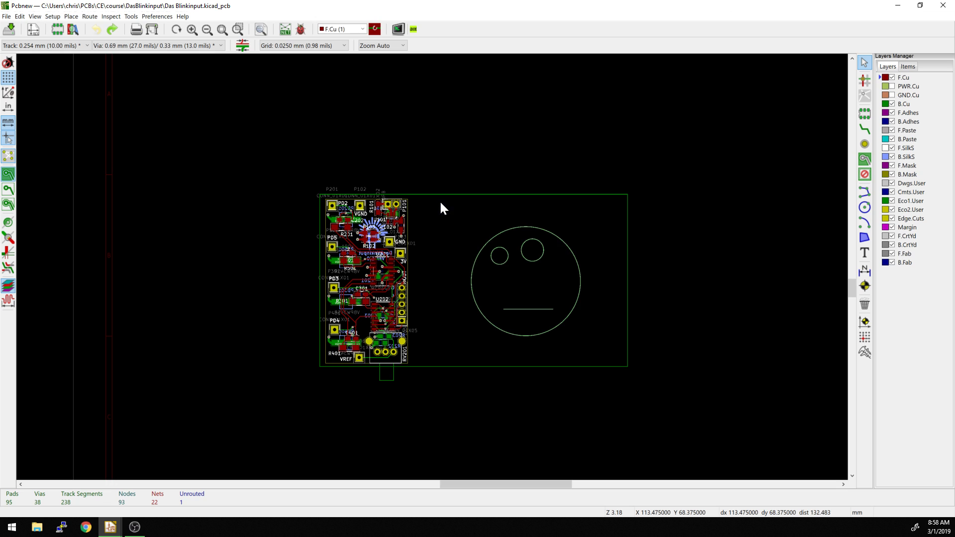
click(526, 343)
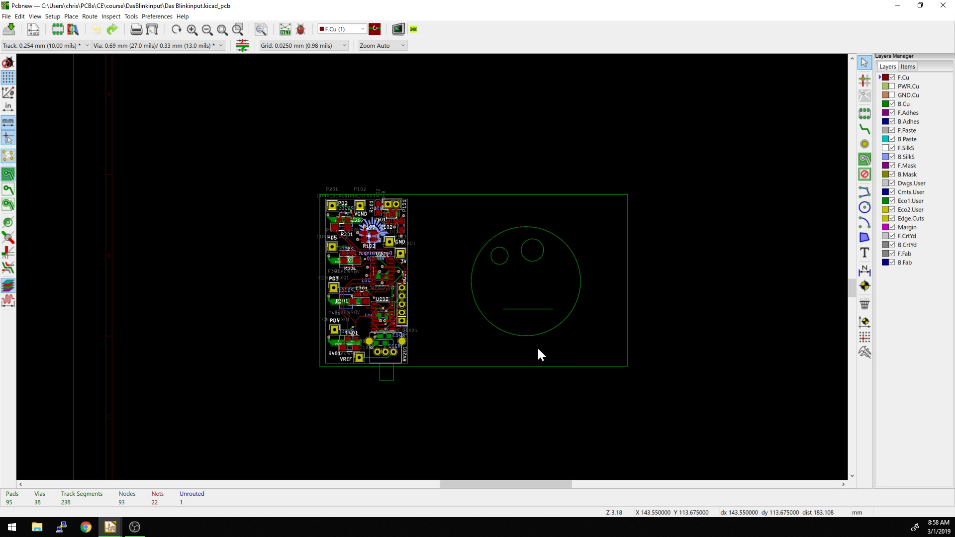
drag(538, 349, 461, 213)
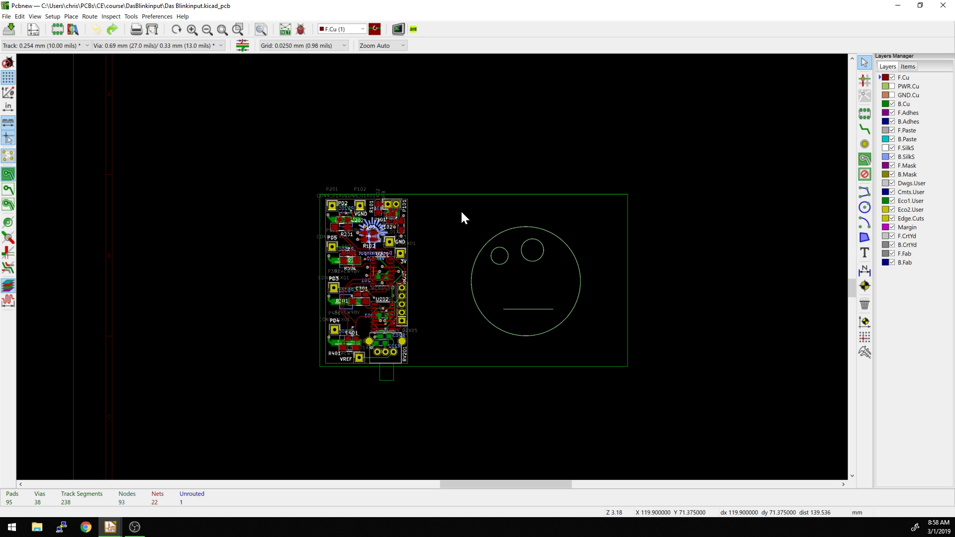
- Deselect the face, zoom in on RV201, and box-select it with its surrounding tracks
click(461, 232)
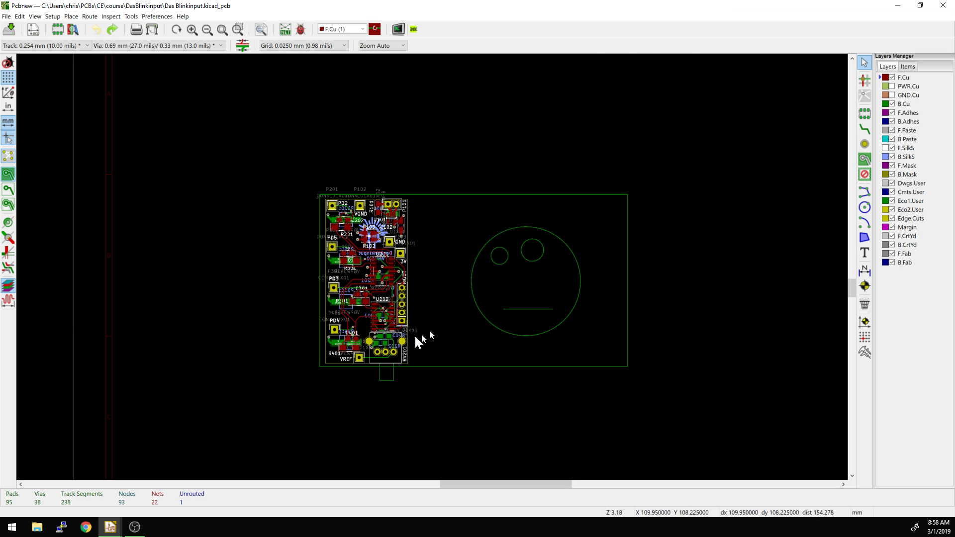
scroll(417, 341, up, 4)
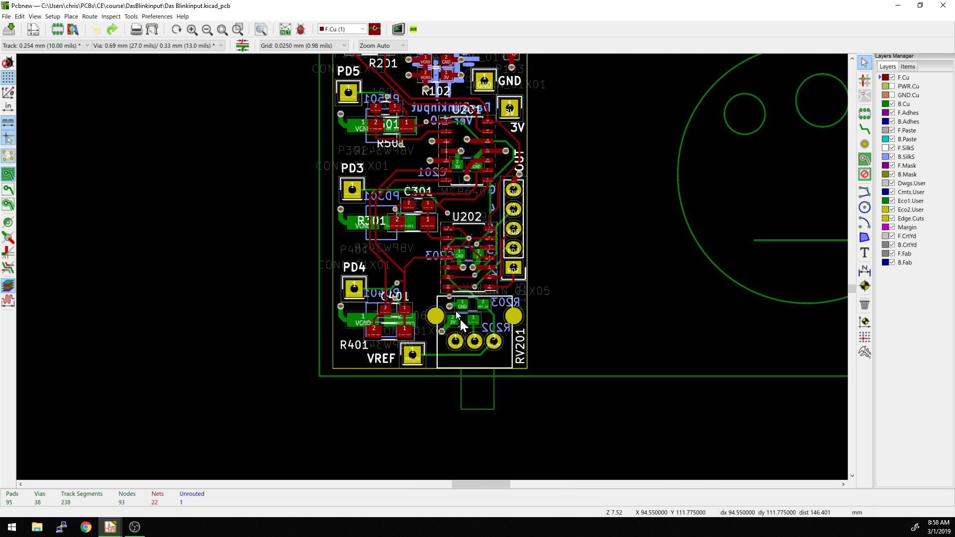
scroll(461, 319, up, 2)
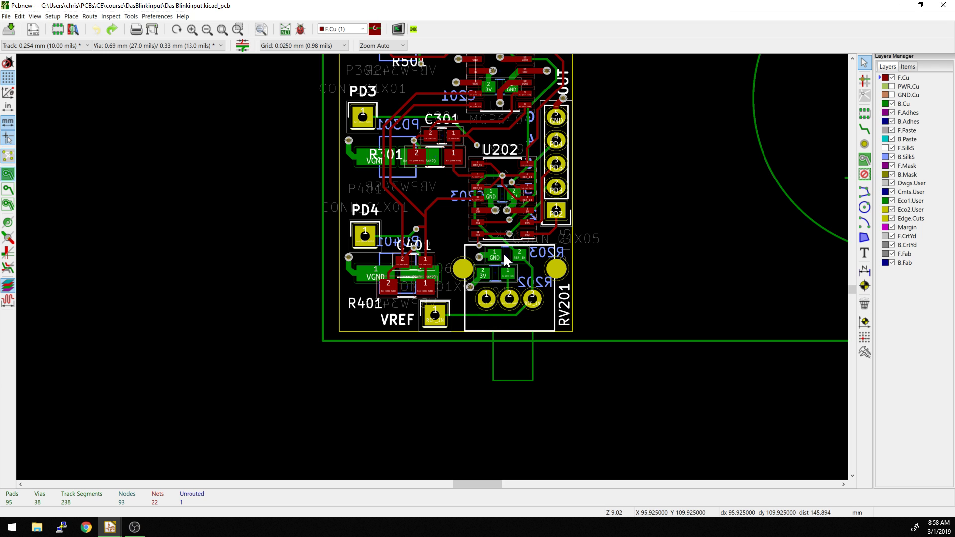
scroll(401, 207, up, 1)
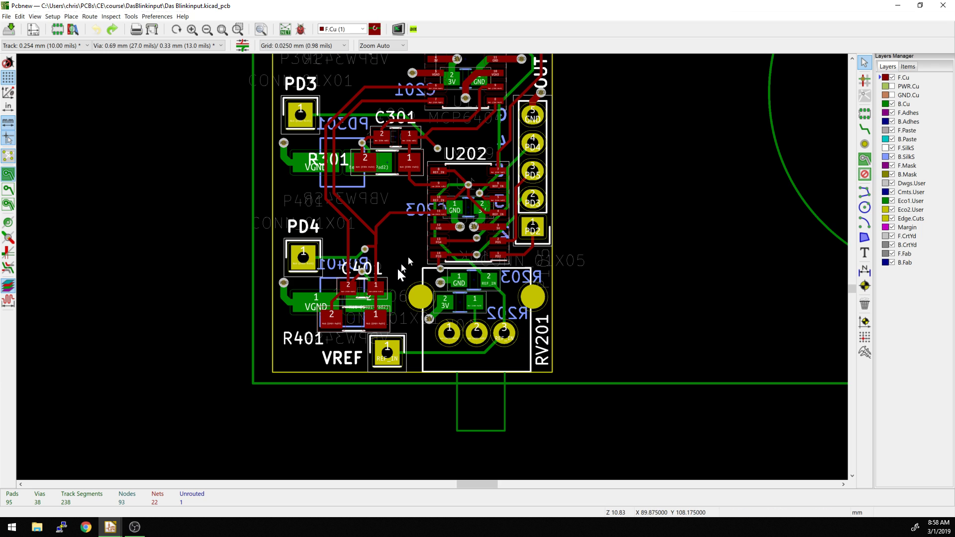
drag(360, 196, 579, 419)
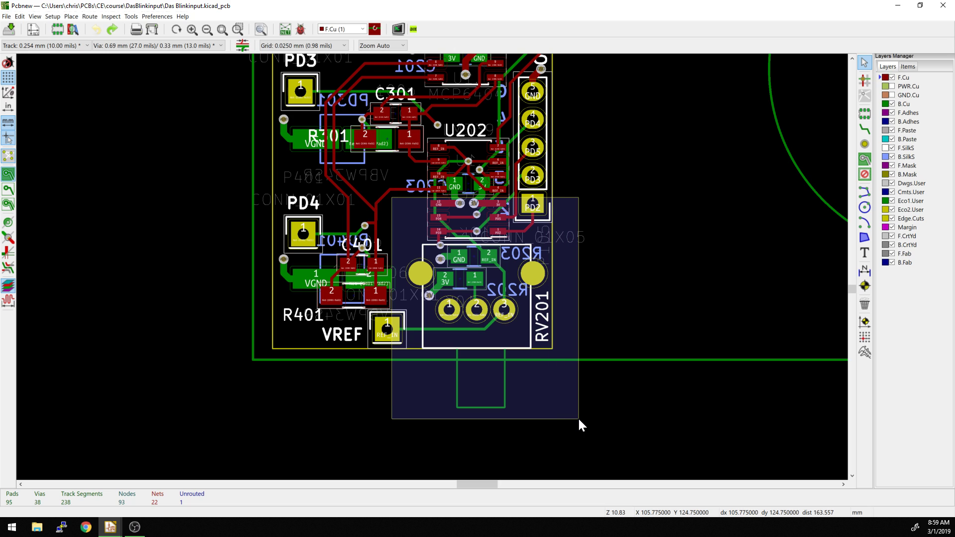
drag(578, 417, 578, 417)
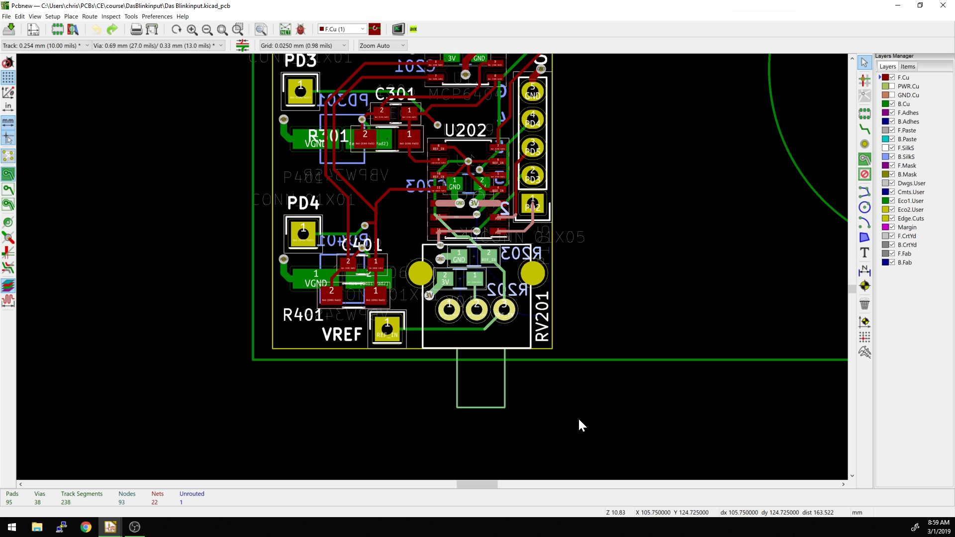
- Filter the selection to footprints and vias, excluding tracks, text, drawings, board outline and zones
right_click(500, 280)
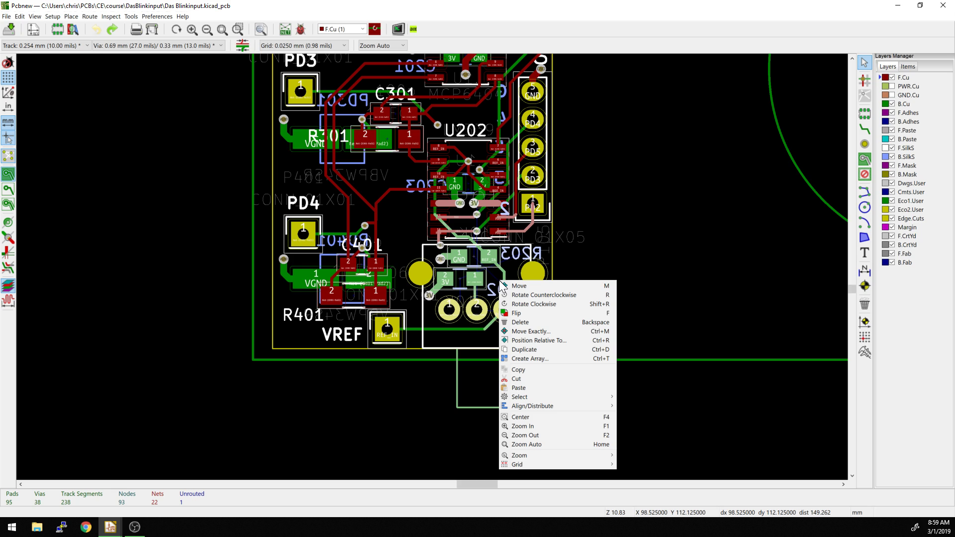
mouse_move(520, 398)
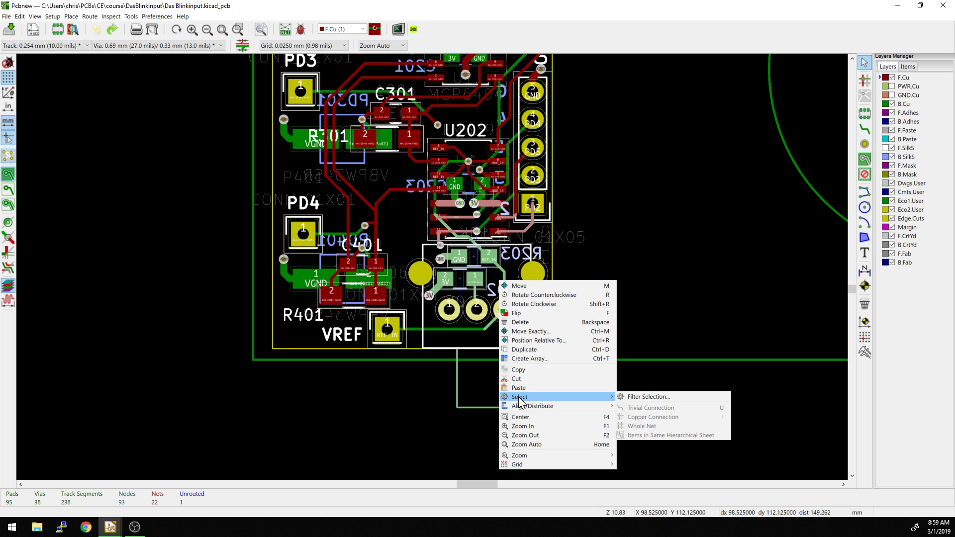
click(679, 397)
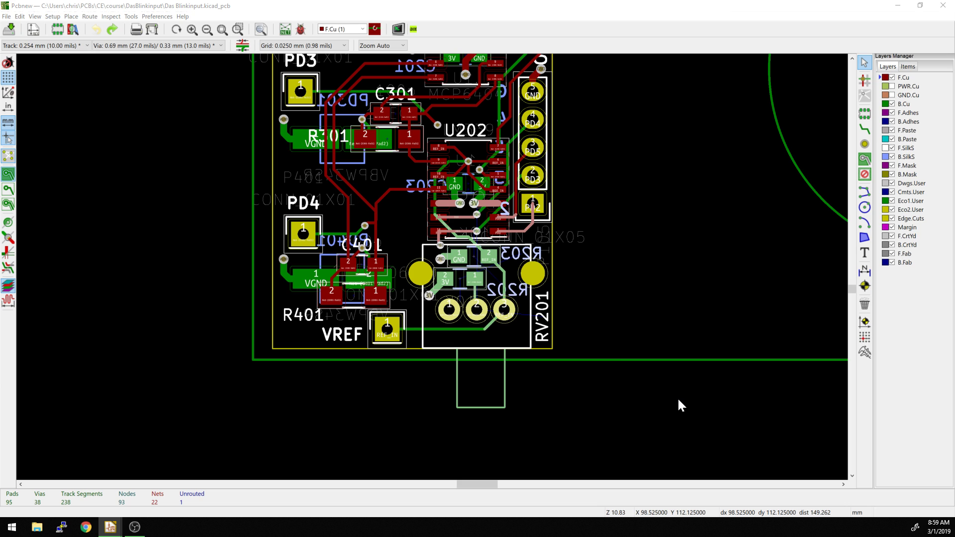
drag(445, 221, 652, 226)
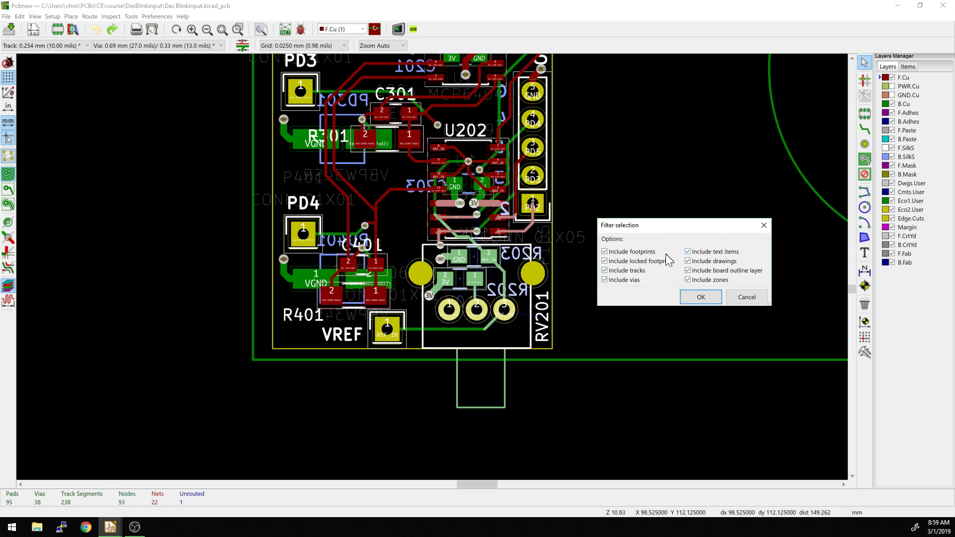
click(637, 271)
click(700, 261)
click(699, 253)
click(697, 272)
click(689, 281)
click(706, 298)
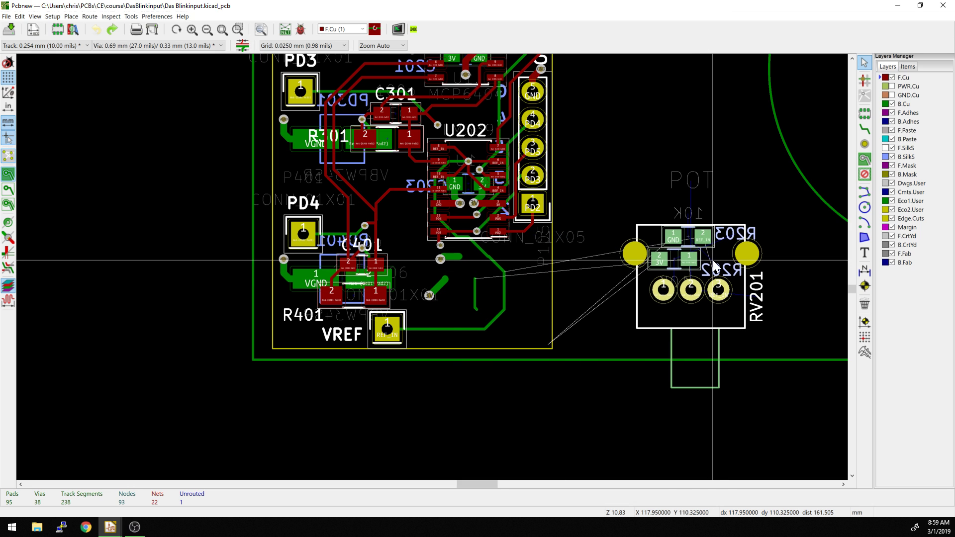
- Cancel the RV201 move and pan the view back to the RV201 area
key(Escape)
scroll(712, 258, down, 3)
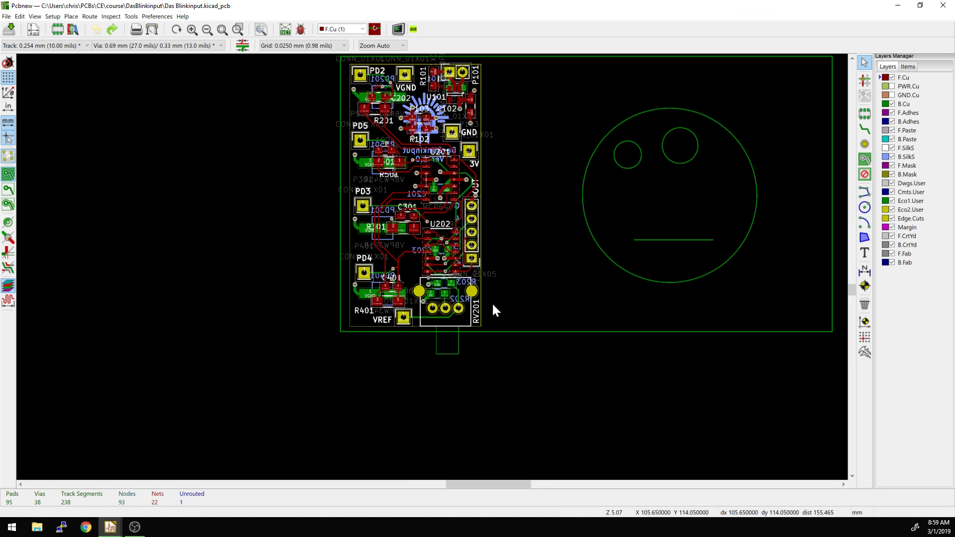
middle_drag(501, 282, 490, 327)
scroll(488, 322, up, 3)
middle_drag(335, 297, 490, 275)
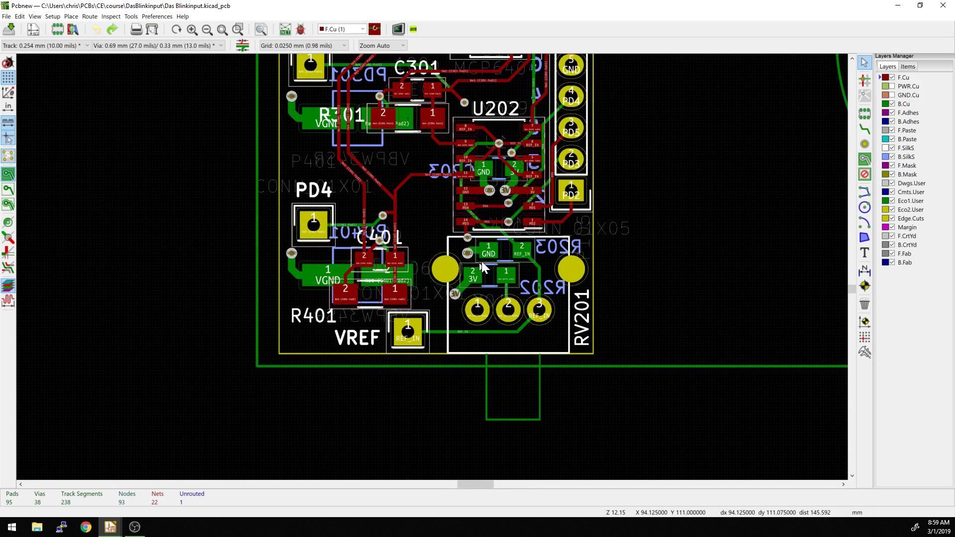
- Inspect the P105 value text, then deselect it and pan right across the board
click(620, 234)
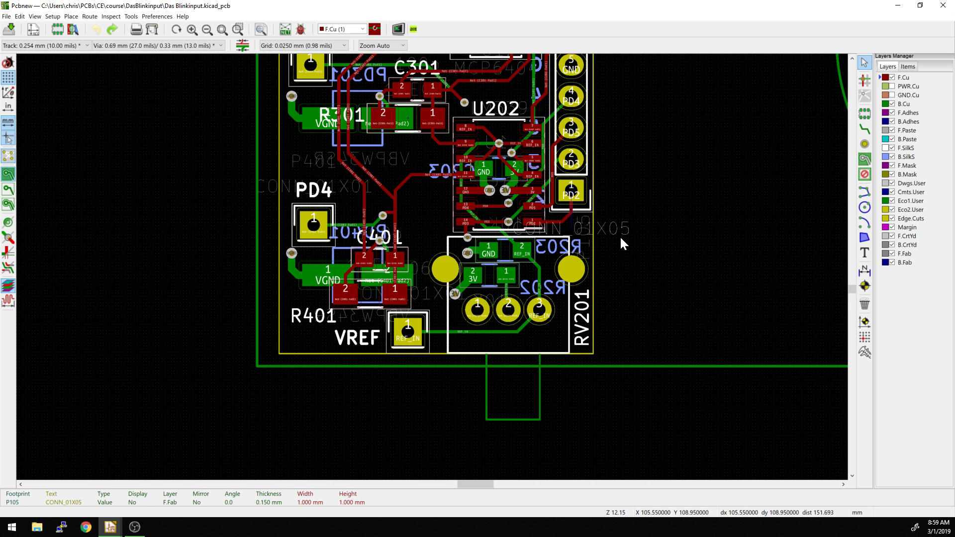
click(620, 235)
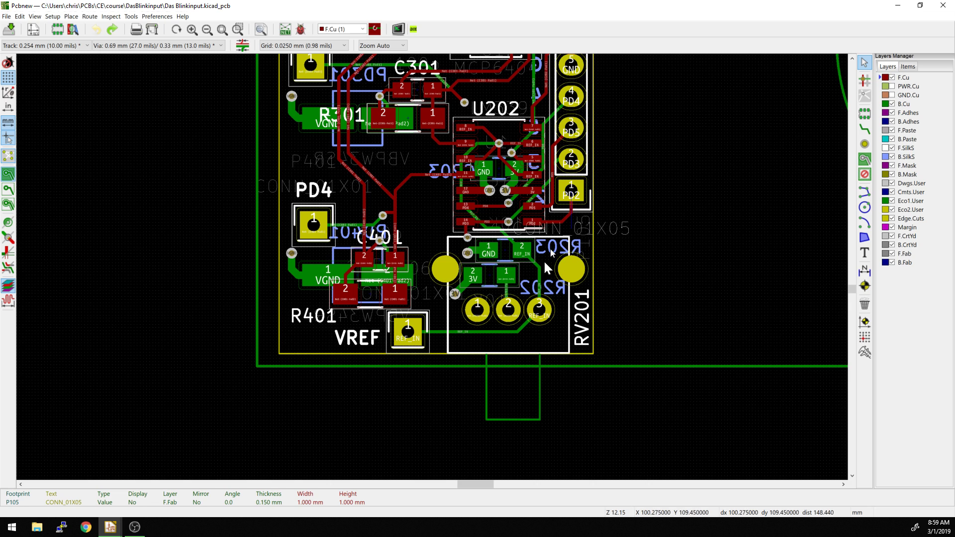
click(663, 280)
middle_drag(405, 234, 533, 251)
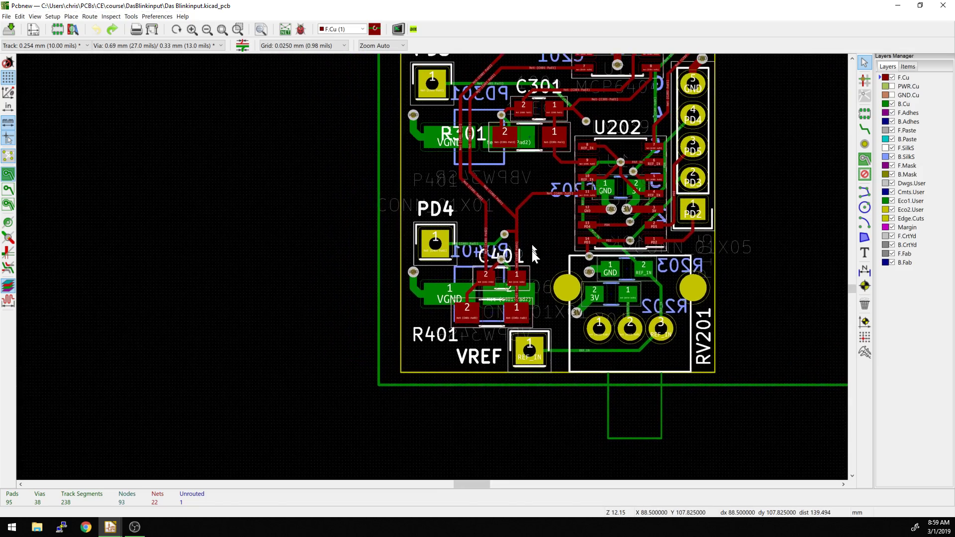
- Zoom out to the whole board and start a right-to-left crossing box over the outline
scroll(432, 265, down, 4)
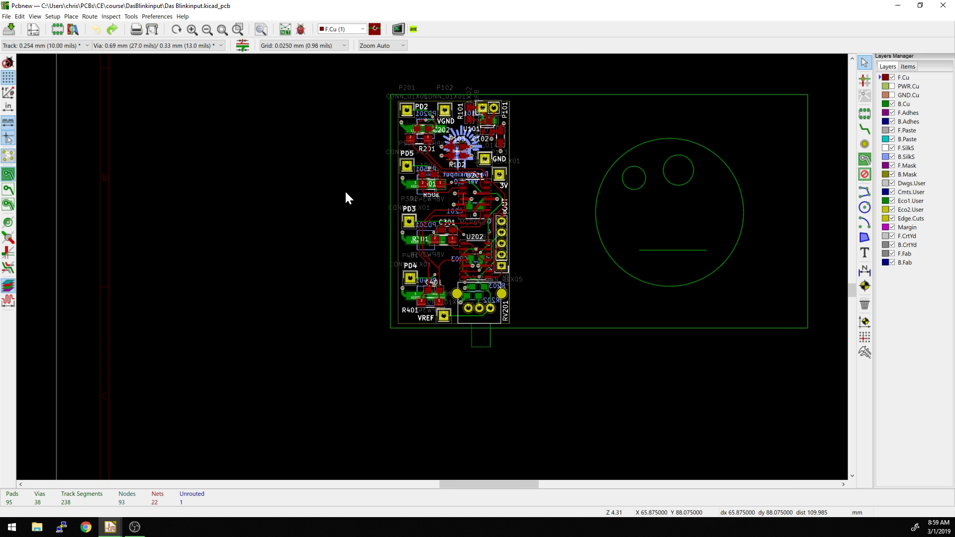
scroll(416, 217, up, 1)
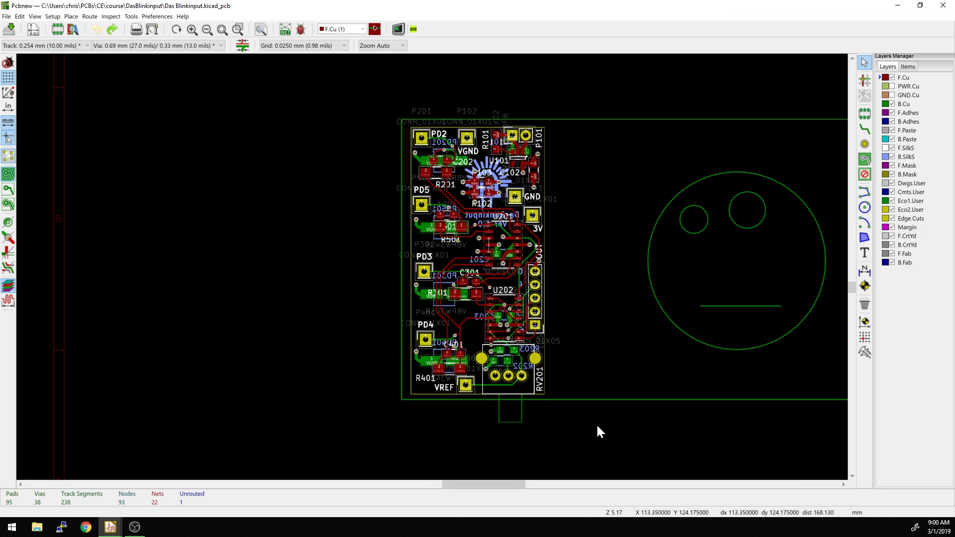
drag(616, 437, 361, 113)
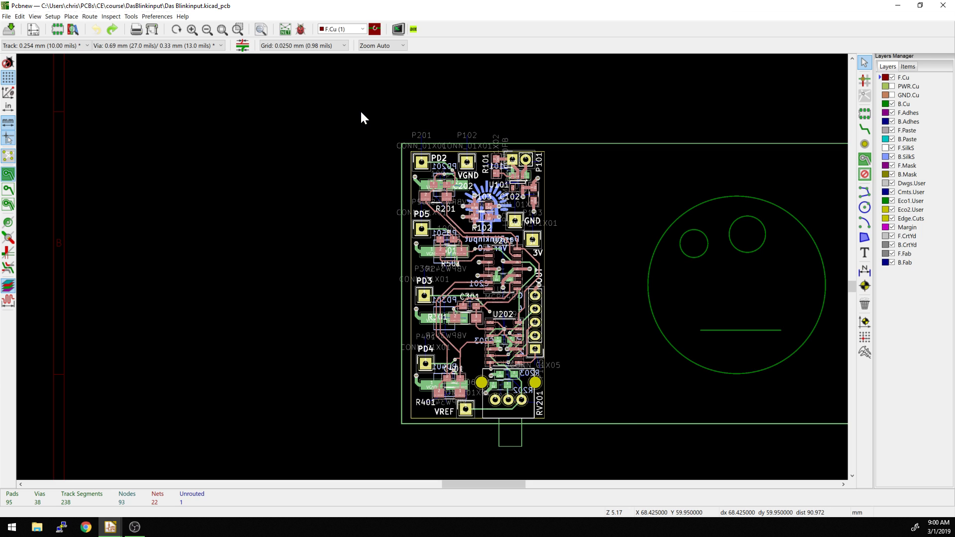
- Set the selection filter to exclude footprints and include tracks
right_click(392, 127)
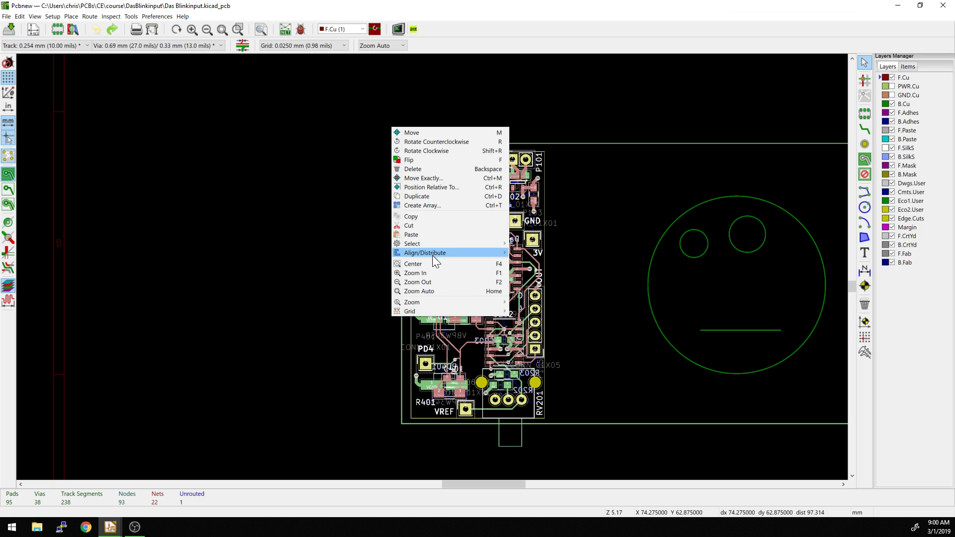
mouse_move(432, 245)
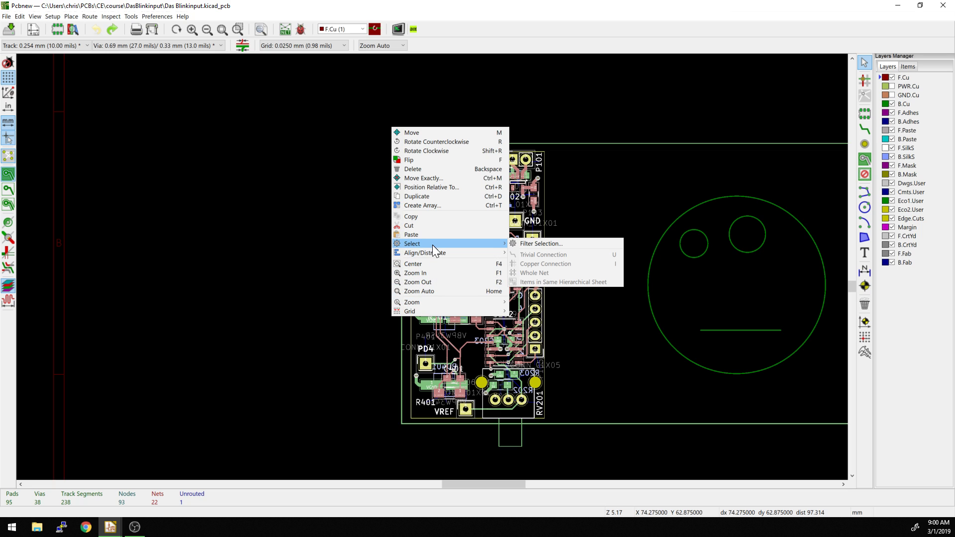
click(578, 244)
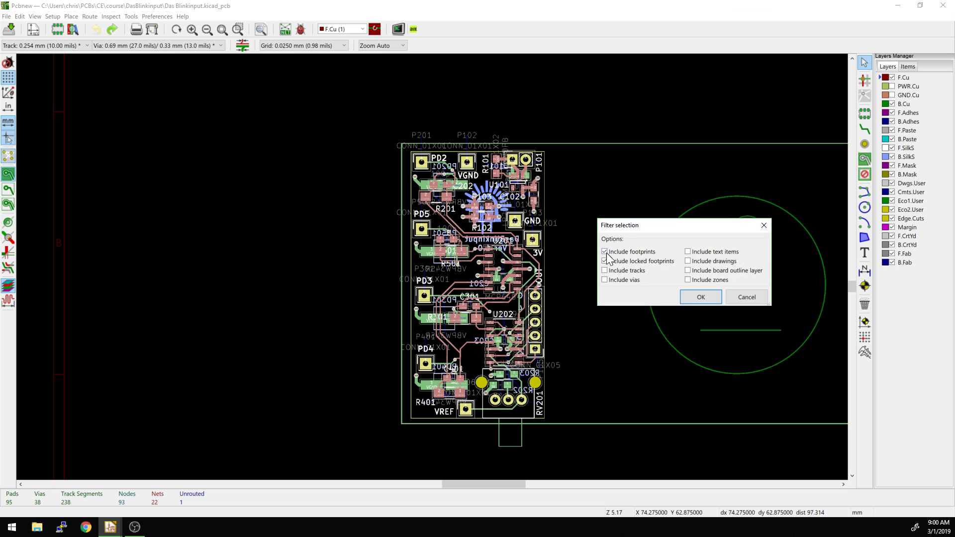
click(604, 252)
click(605, 270)
click(700, 297)
- Drag the selected copper tracks off to the right, away from the footprints
middle_drag(268, 144, 485, 303)
scroll(431, 264, down, 3)
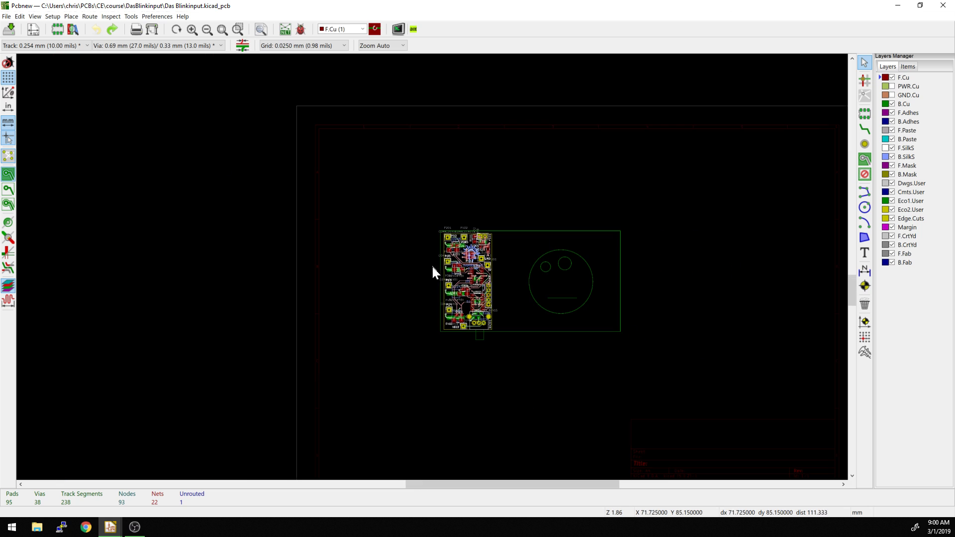
drag(449, 271, 706, 258)
- Zoom around the board, then crossing-select the board's tracks across the layout
scroll(706, 258, up, 1)
scroll(414, 292, up, 3)
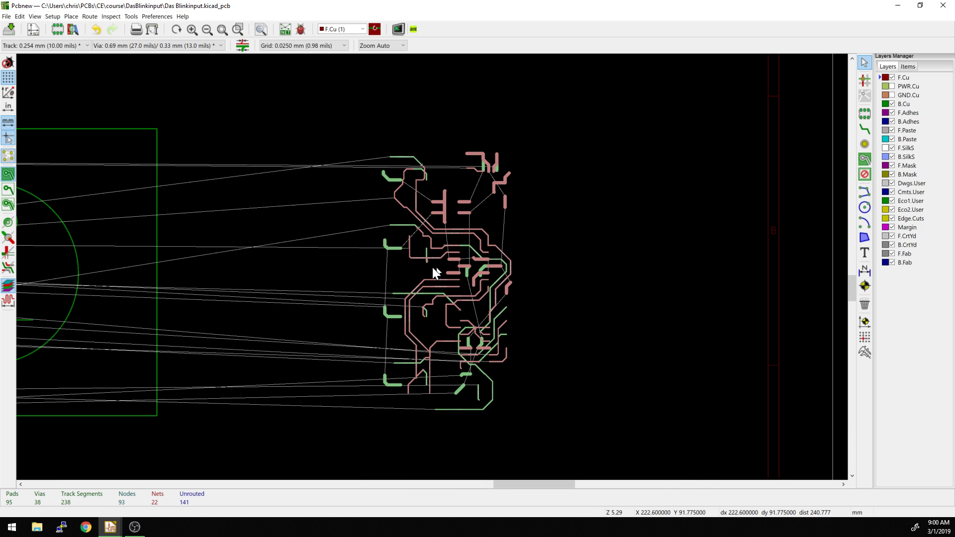
scroll(431, 250, down, 2)
scroll(571, 244, up, 1)
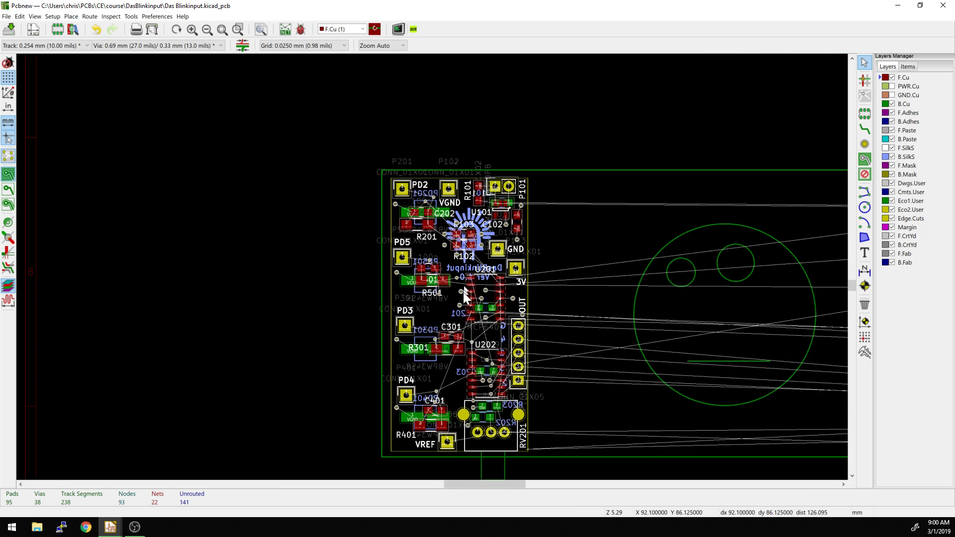
scroll(464, 292, up, 3)
scroll(415, 231, down, 1)
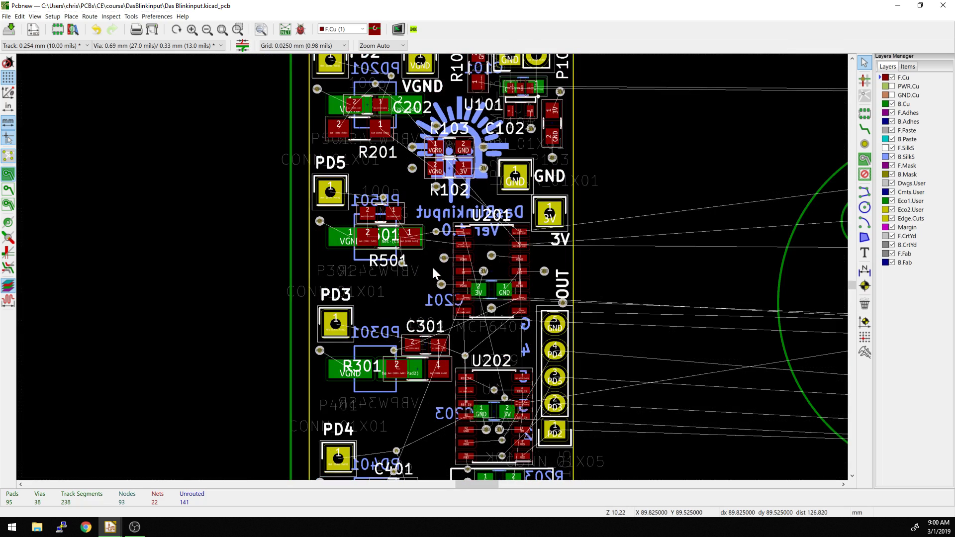
scroll(431, 265, down, 6)
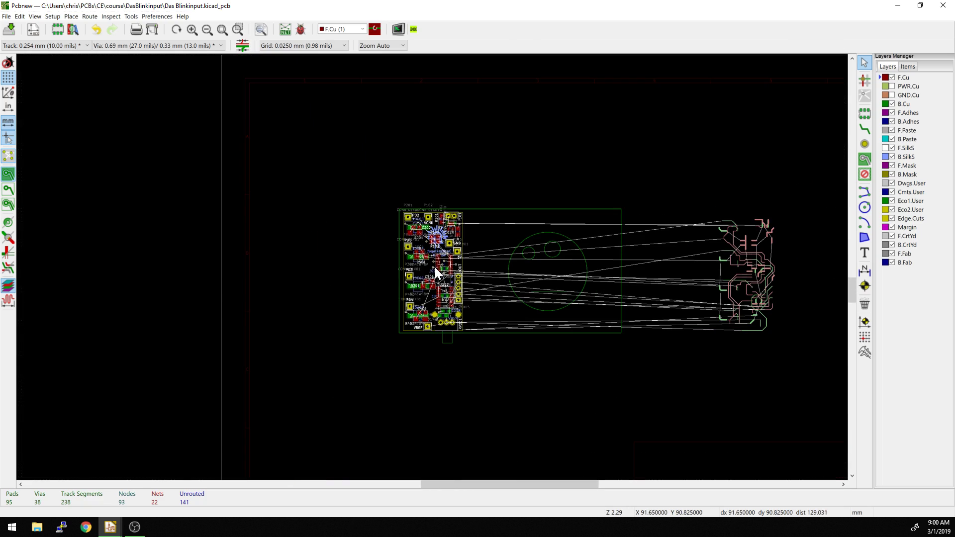
scroll(434, 267, up, 4)
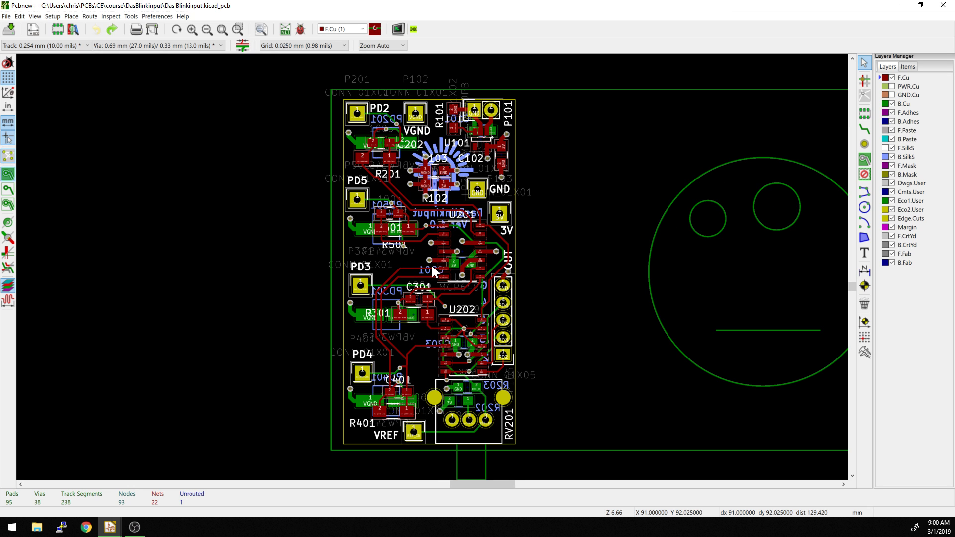
scroll(432, 267, down, 4)
scroll(432, 264, up, 4)
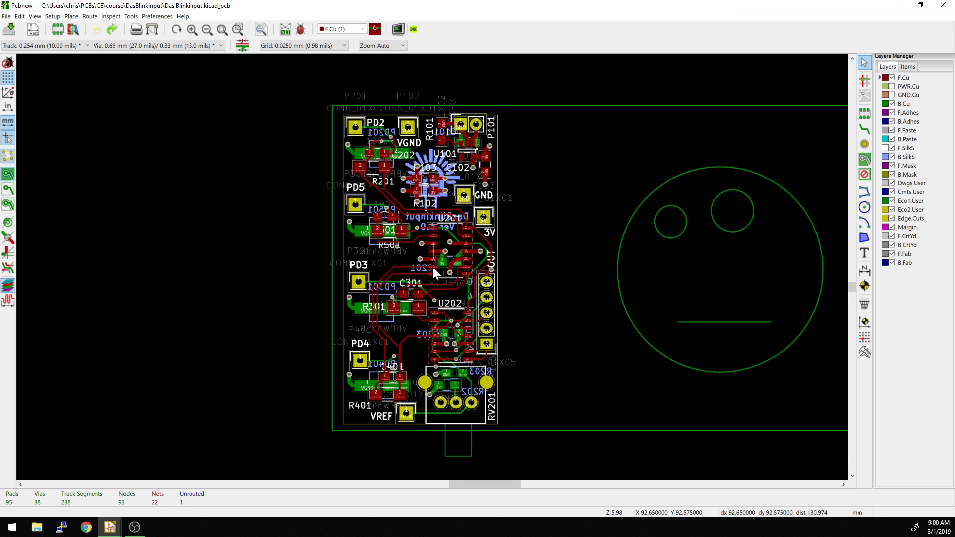
middle_drag(379, 244, 341, 200)
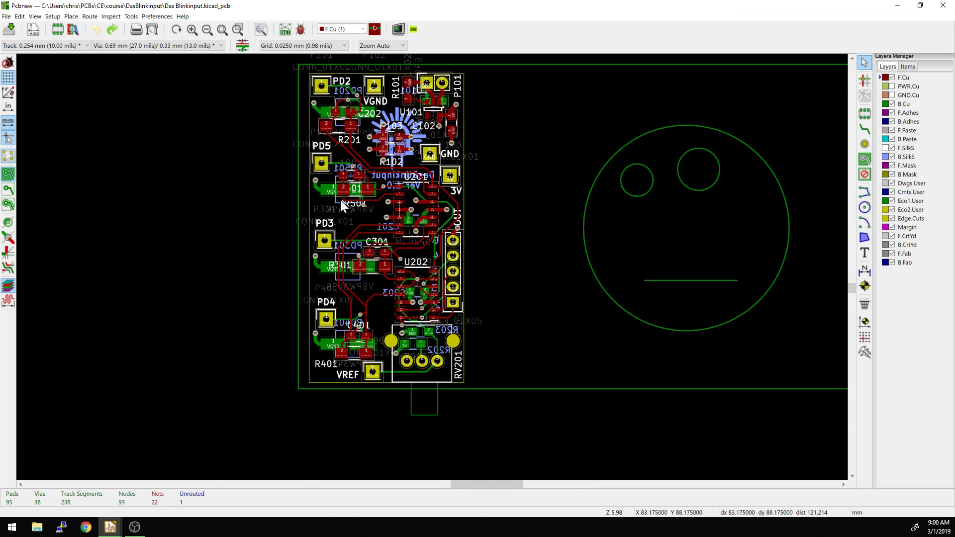
drag(494, 409, 270, 215)
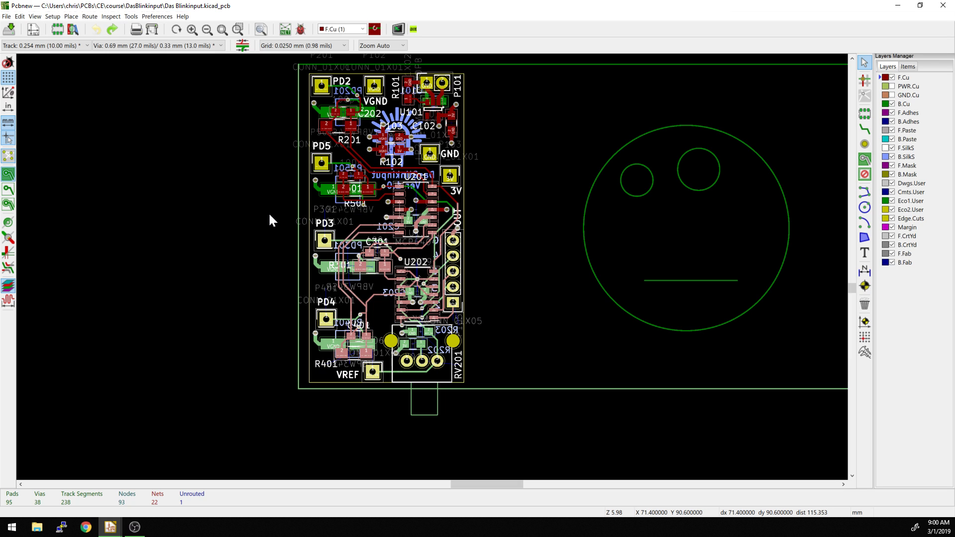
scroll(269, 219, down, 5)
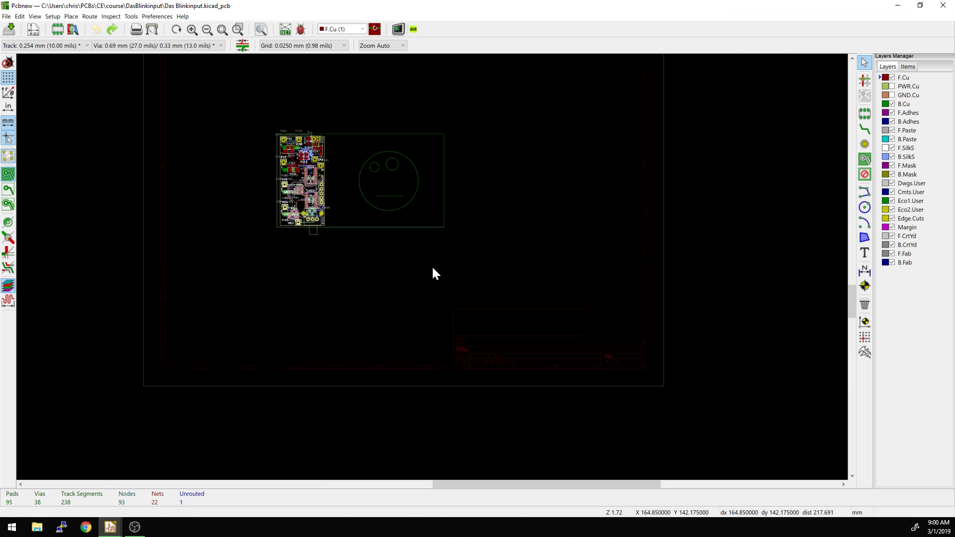
scroll(433, 273, up, 4)
scroll(431, 271, up, 5)
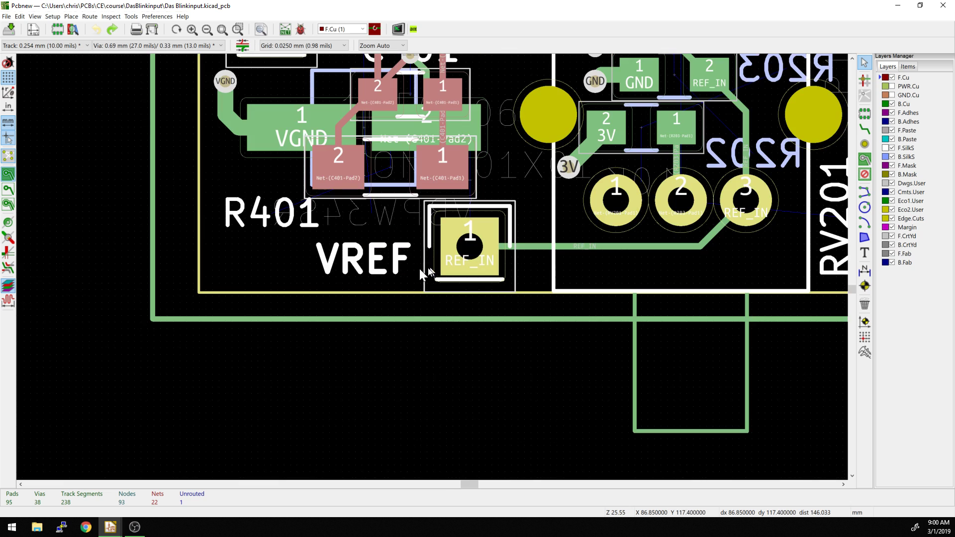
scroll(351, 356, down, 4)
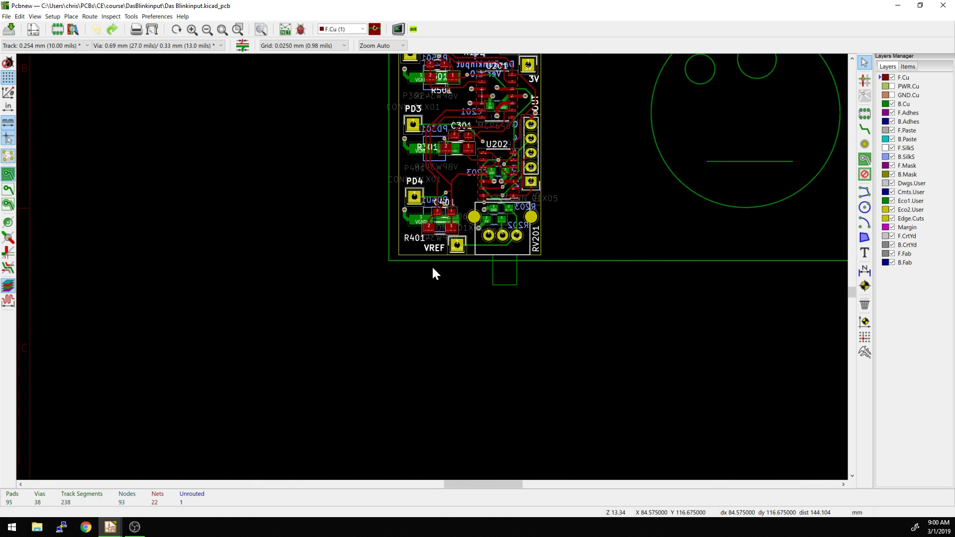
scroll(433, 269, up, 2)
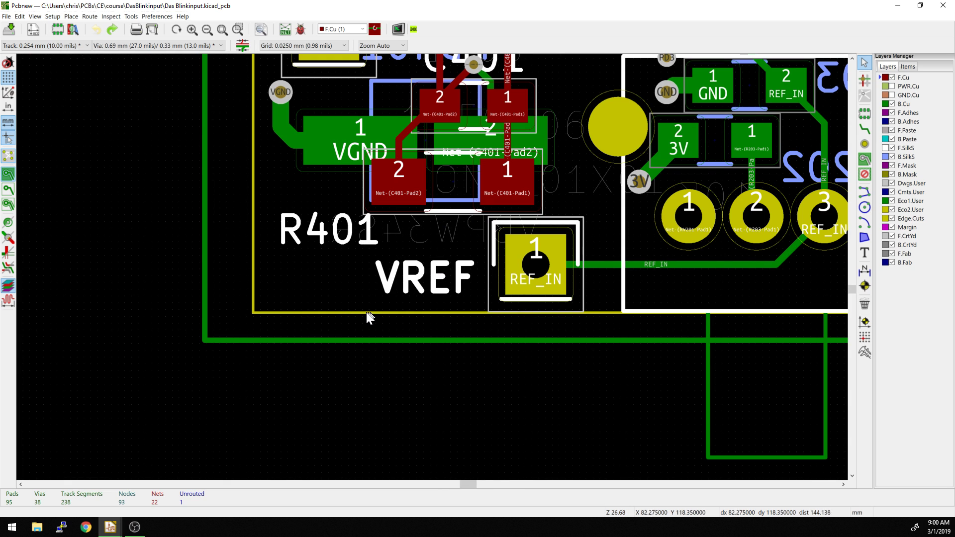
scroll(354, 309, down, 1)
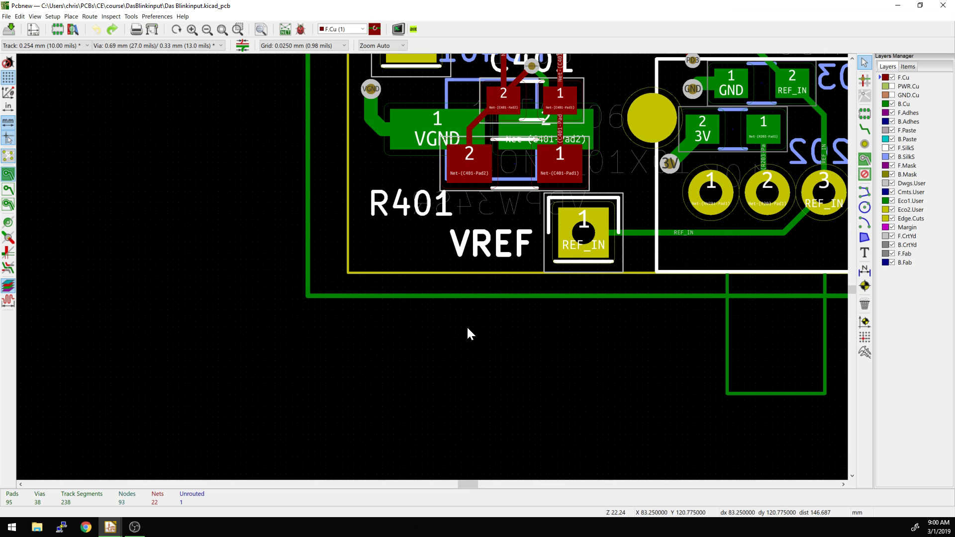
scroll(435, 267, down, 4)
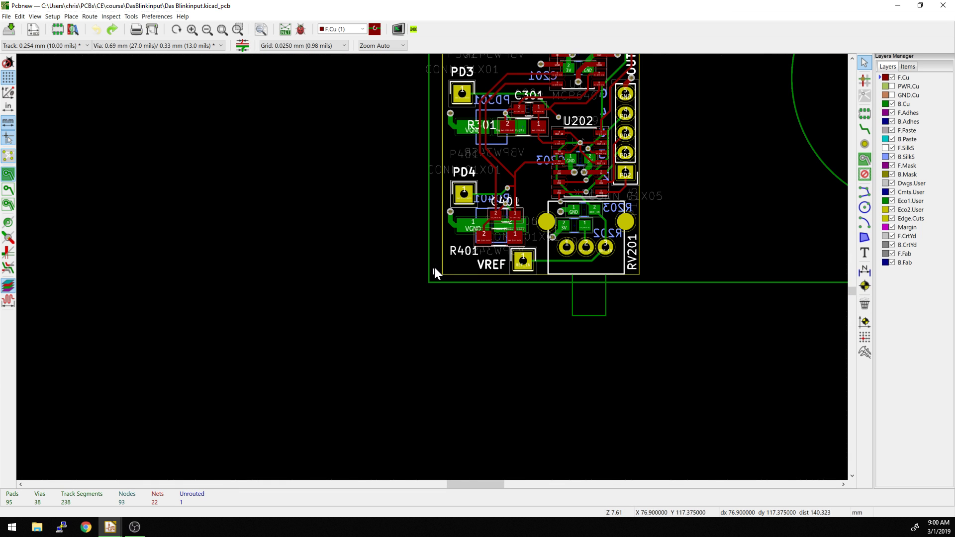
middle_drag(434, 268, 405, 257)
scroll(395, 267, up, 3)
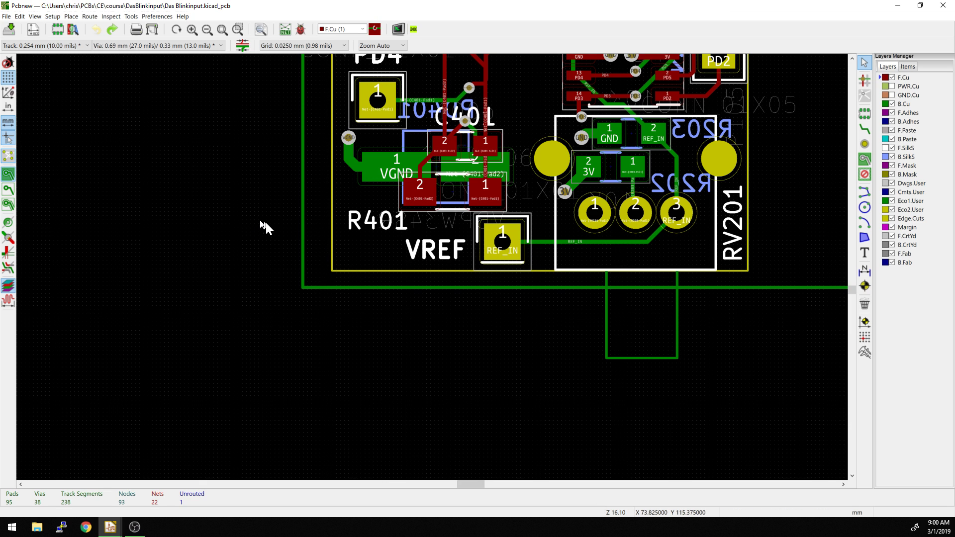
drag(260, 221, 832, 354)
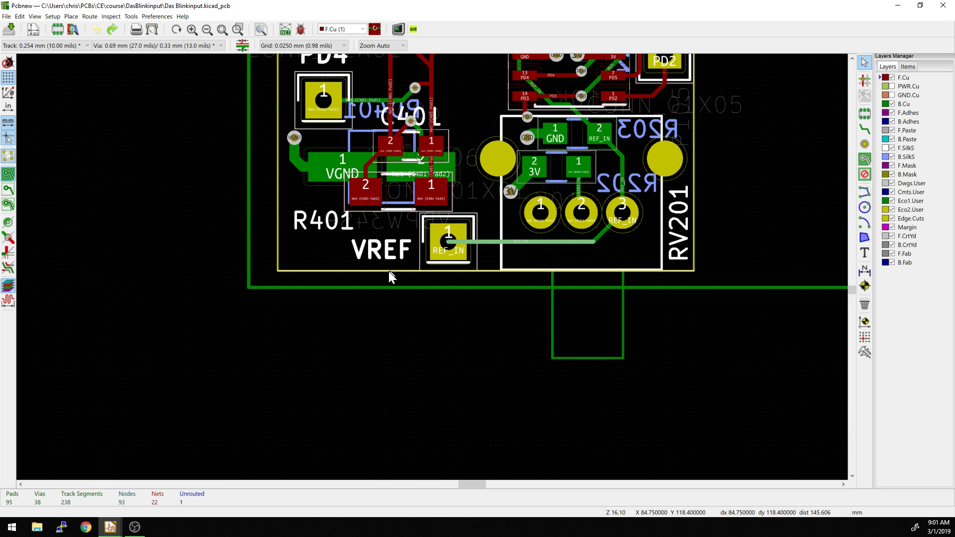
click(393, 318)
drag(242, 172, 765, 373)
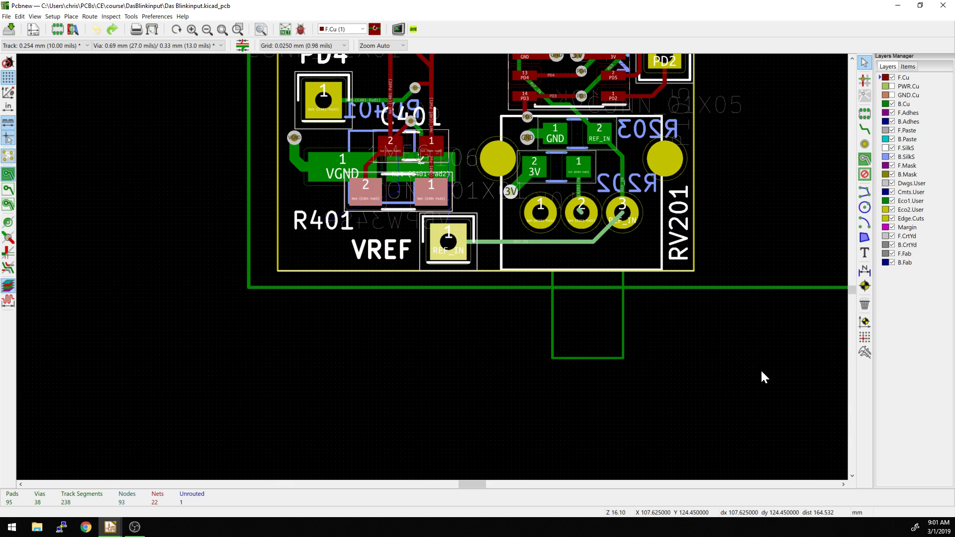
click(698, 323)
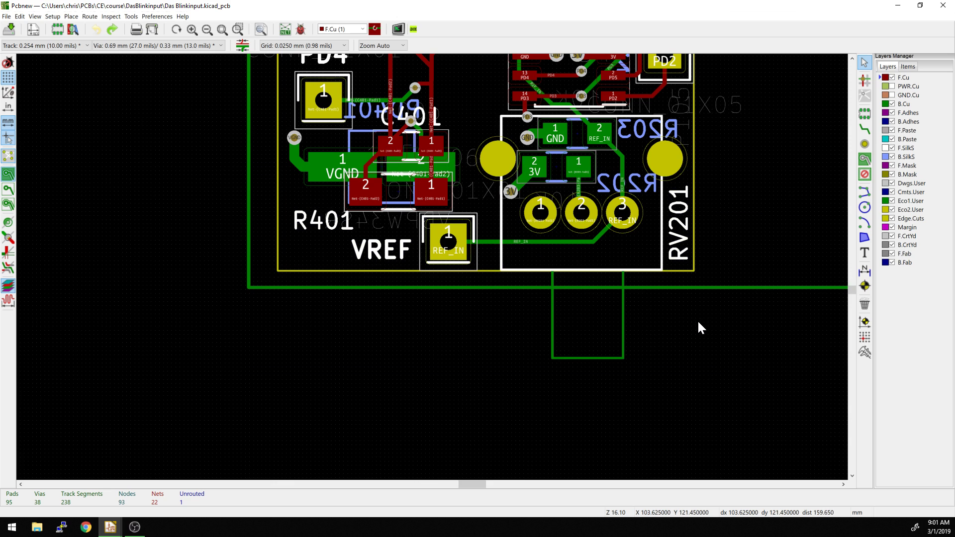
scroll(433, 269, up, 3)
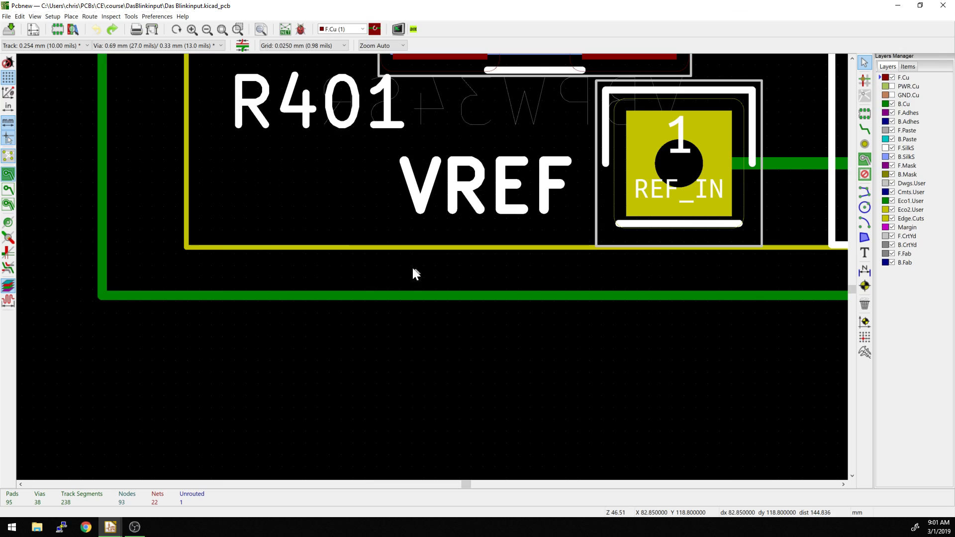
drag(395, 273, 314, 208)
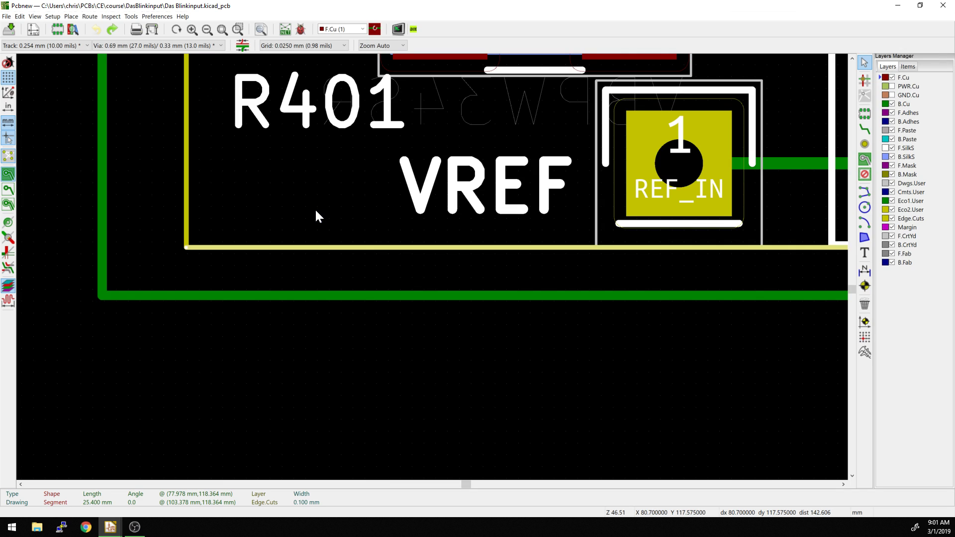
scroll(432, 269, down, 1)
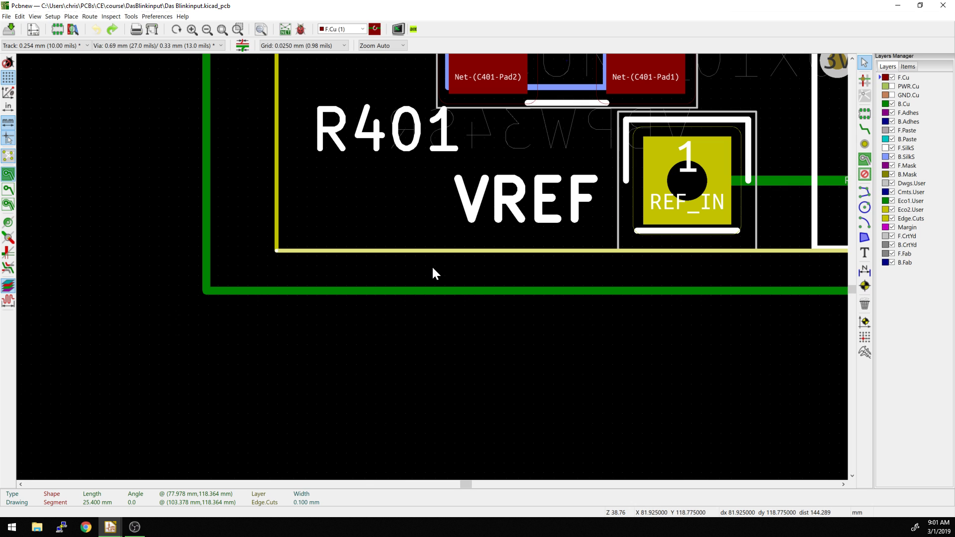
scroll(431, 258, down, 4)
scroll(447, 259, up, 4)
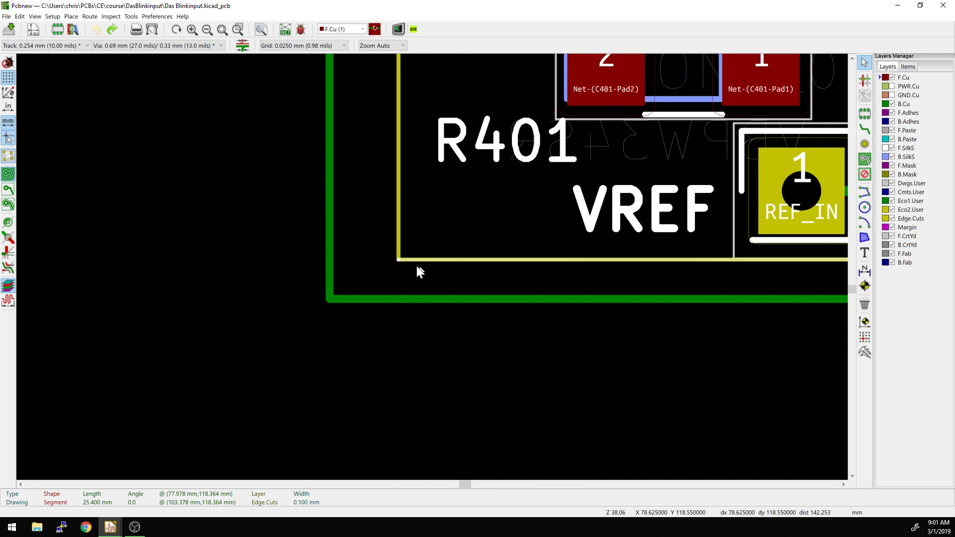
drag(394, 259, 399, 291)
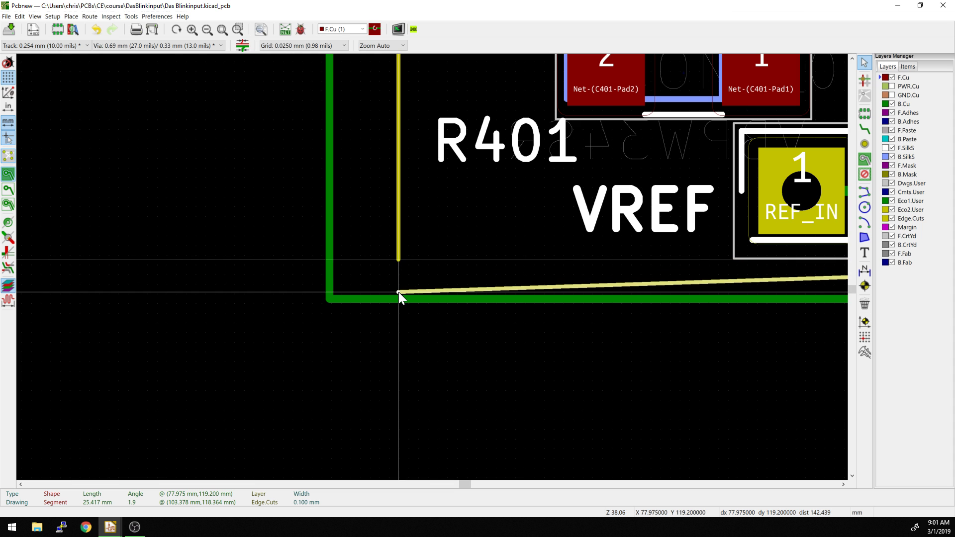
key(ctrl+z)
scroll(425, 262, down, 5)
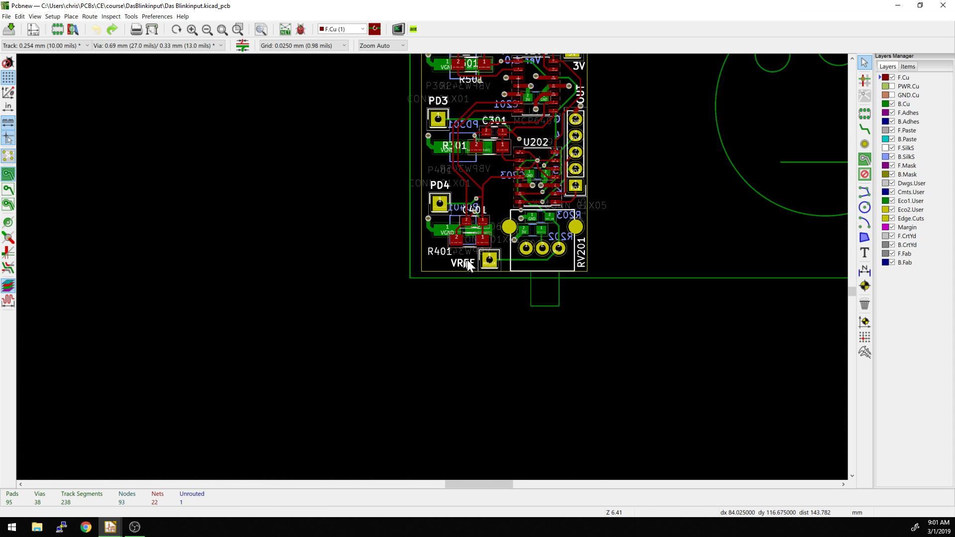